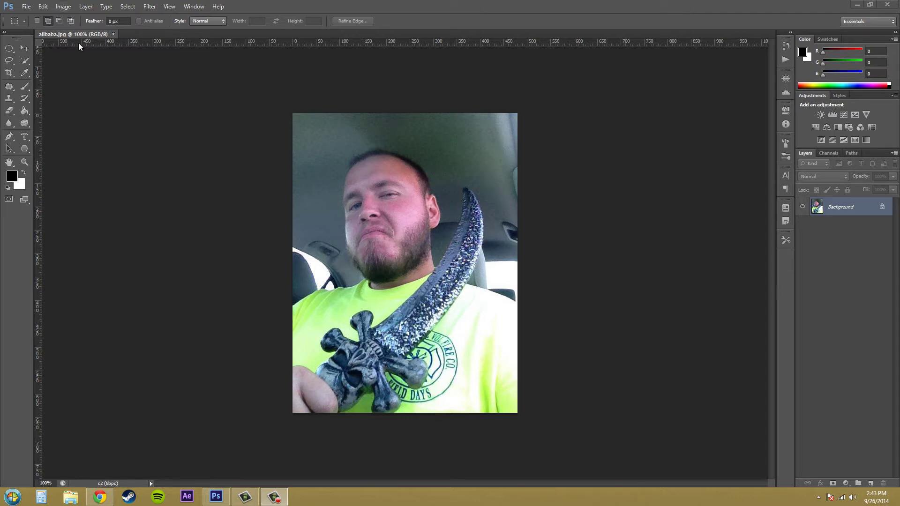
Apply the Black & White adjustment to the sword photo from Image > Adjustments
{"action": "left_click", "coordinate": [62, 6]}
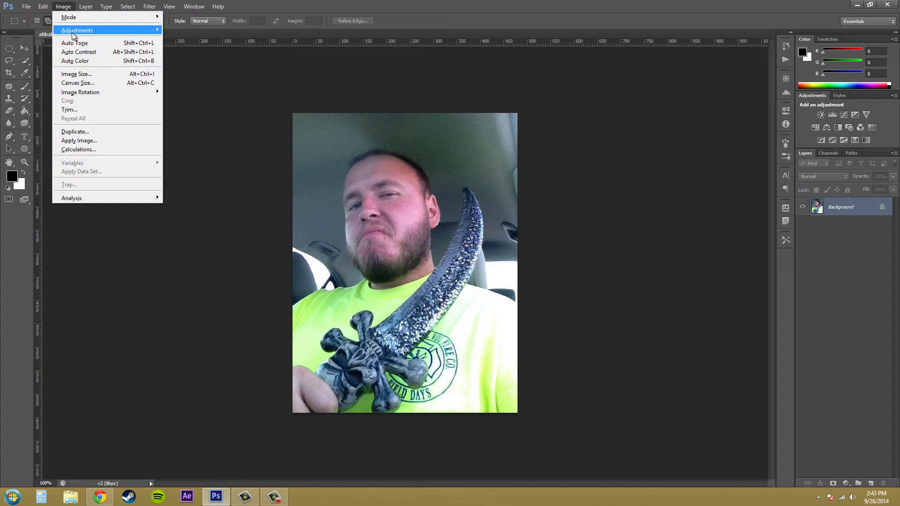
{"action": "mouse_move", "coordinate": [71, 31]}
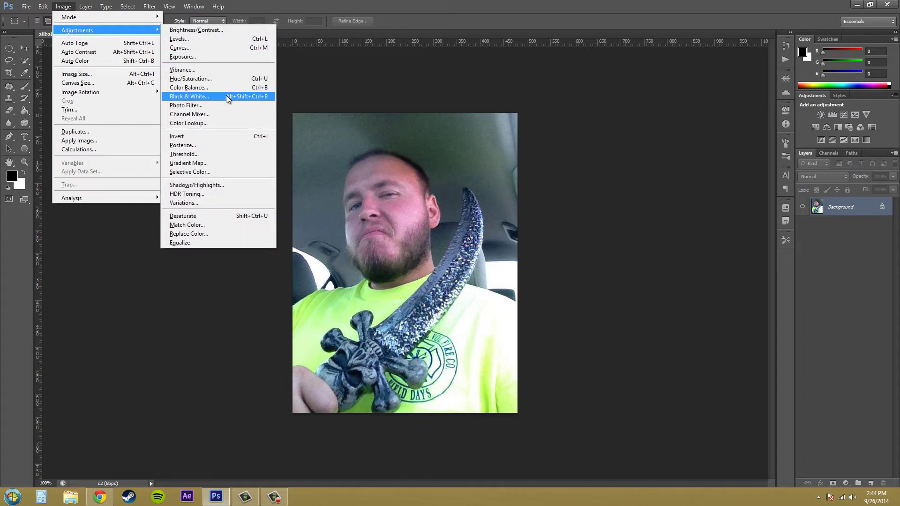
{"action": "left_click", "coordinate": [250, 92]}
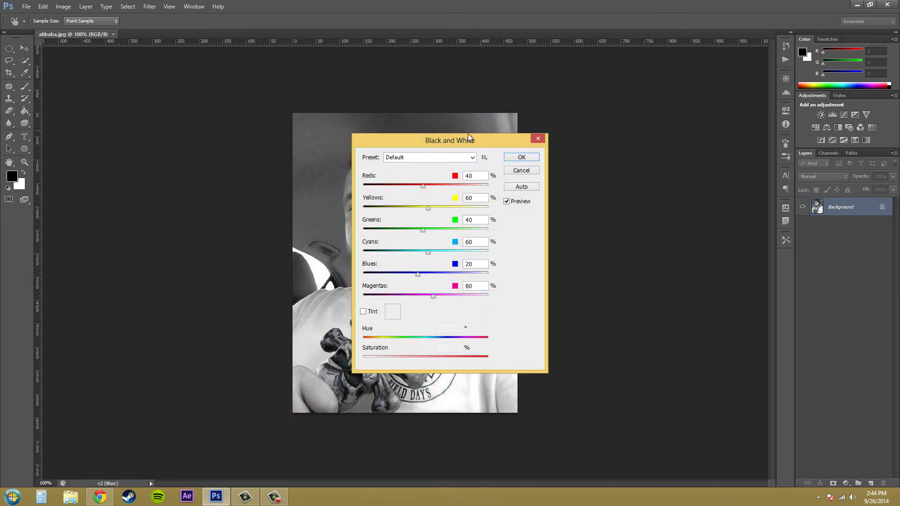
Compare the greyscale preview with the colour original and lower Reds to 27%
{"action": "left_click_drag", "start_coordinate": [467, 133], "coordinate": [638, 164]}
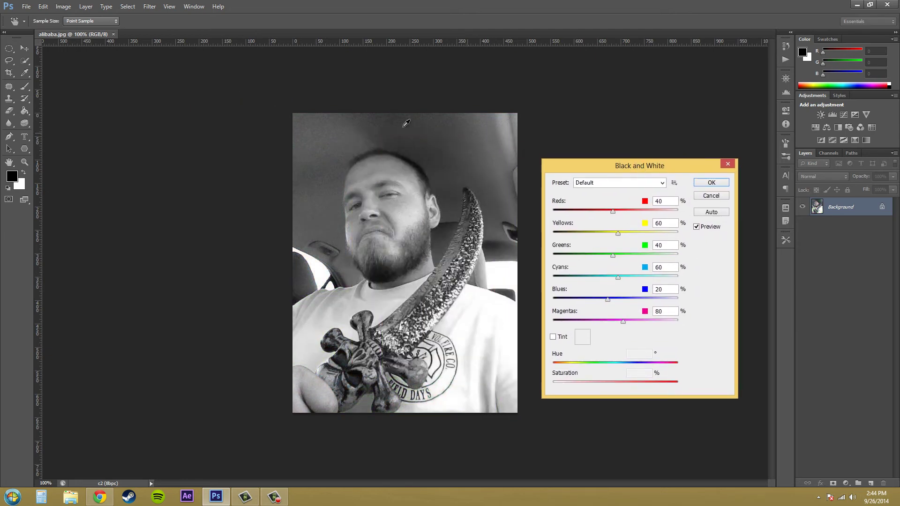
{"action": "left_click", "coordinate": [696, 227]}
{"action": "left_click", "coordinate": [697, 227]}
{"action": "mouse_move", "coordinate": [613, 212]}
{"action": "left_mouse_down"}
{"action": "mouse_move", "coordinate": [648, 213]}
{"action": "mouse_move", "coordinate": [577, 209]}
{"action": "mouse_move", "coordinate": [609, 209]}
{"action": "left_mouse_up"}
Check the colour original again, then drop Yellows to a negative value to darken yellow tones
{"action": "left_click", "coordinate": [696, 228]}
{"action": "left_click", "coordinate": [697, 228]}
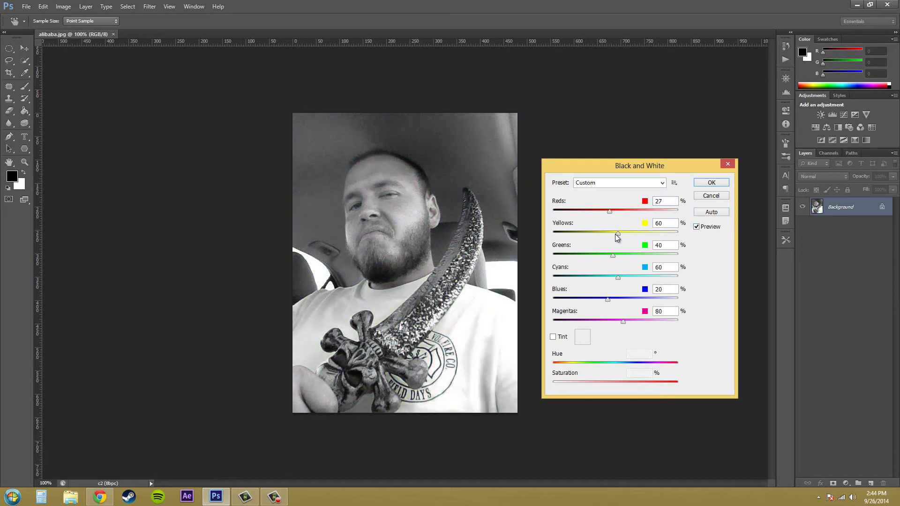
{"action": "left_click_drag", "start_coordinate": [617, 234], "coordinate": [587, 230]}
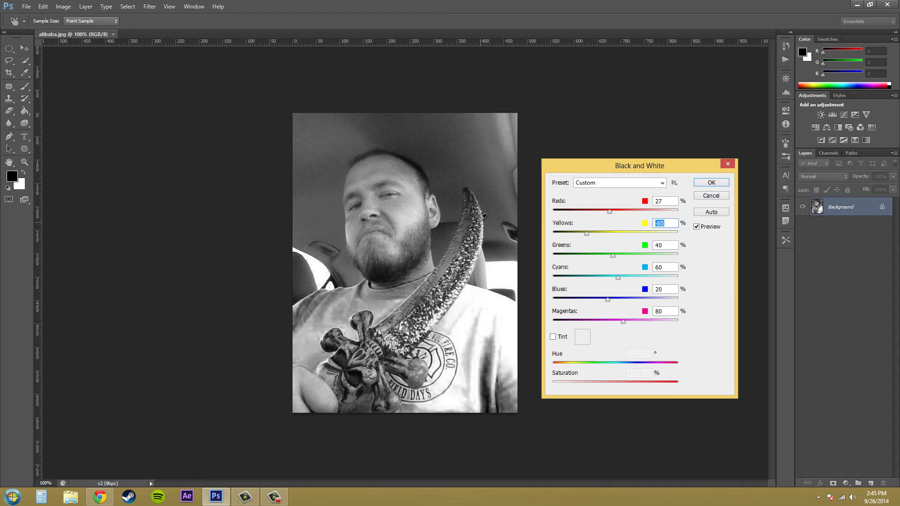
Auto-balance the grey mix, enable Tint, and shift the tint hue to 175 for a teal tone
{"action": "left_click", "coordinate": [716, 214]}
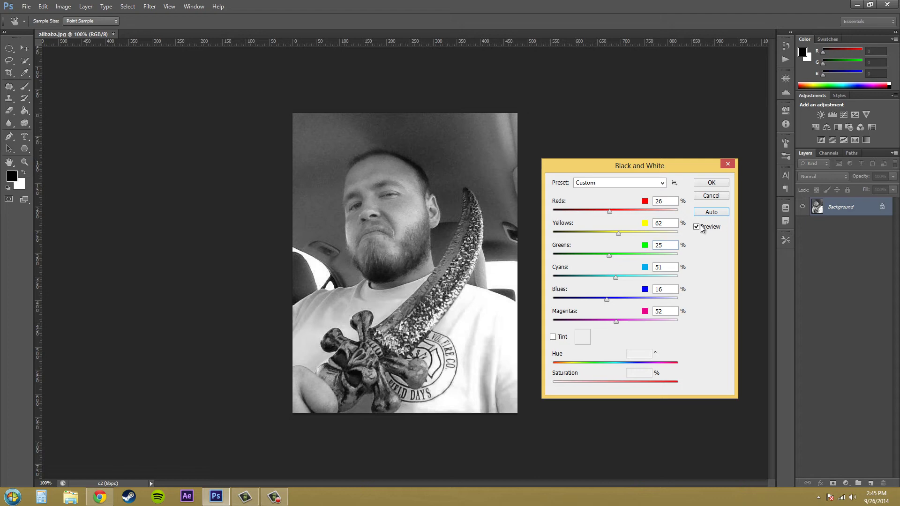
{"action": "left_click", "coordinate": [553, 337]}
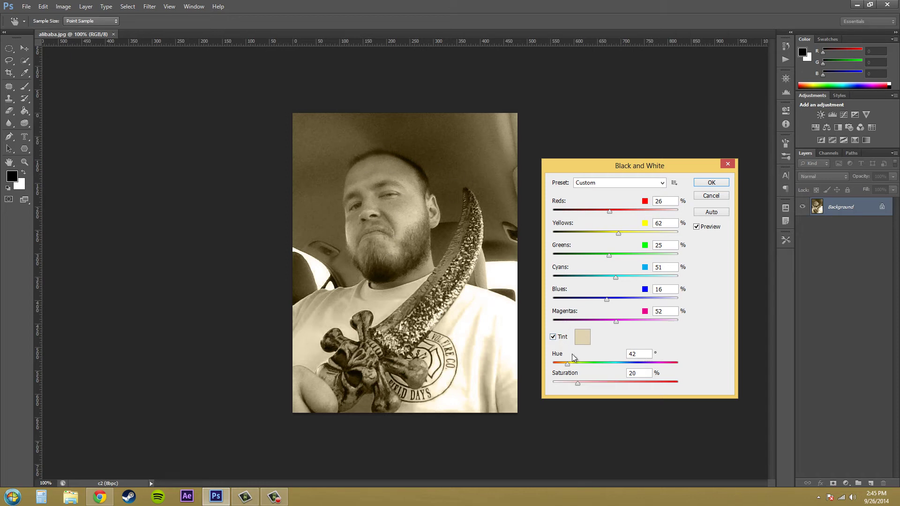
{"action": "left_click_drag", "start_coordinate": [568, 365], "coordinate": [603, 366]}
Choose a muted greyish-brown tint colour at hue 38, saturation 35 in the Color Picker
{"action": "left_click", "coordinate": [589, 341]}
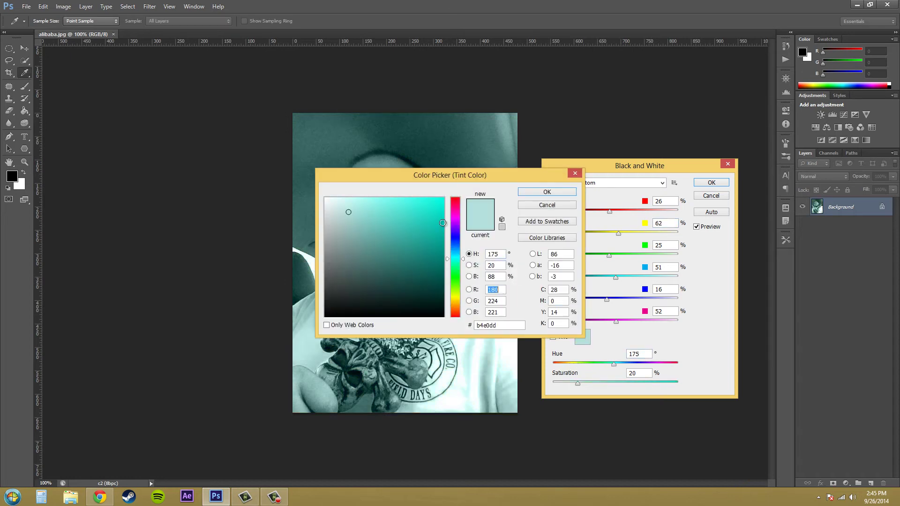
{"action": "left_click_drag", "start_coordinate": [423, 232], "coordinate": [453, 282]}
{"action": "left_click", "coordinate": [423, 279]}
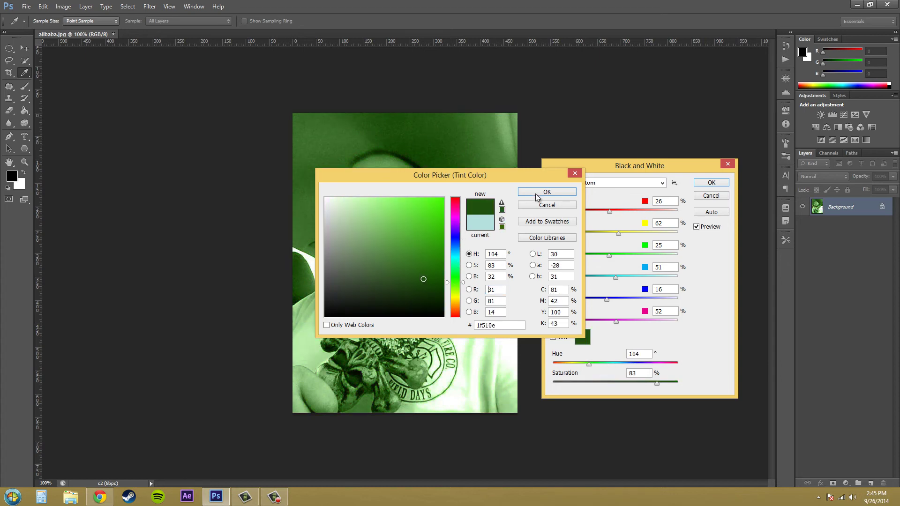
{"action": "left_click_drag", "start_coordinate": [491, 173], "coordinate": [708, 29]}
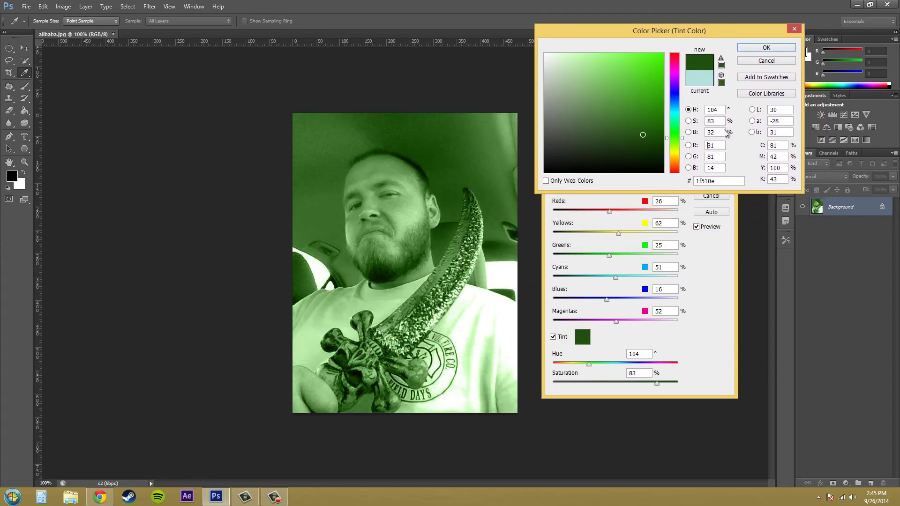
{"action": "left_click_drag", "start_coordinate": [673, 138], "coordinate": [673, 160]}
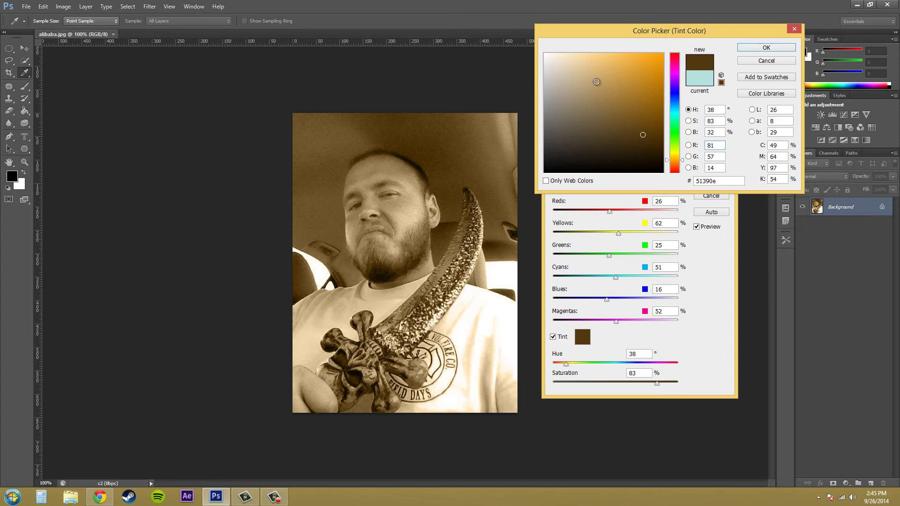
{"action": "left_click_drag", "start_coordinate": [596, 83], "coordinate": [586, 55]}
{"action": "left_click", "coordinate": [584, 94]}
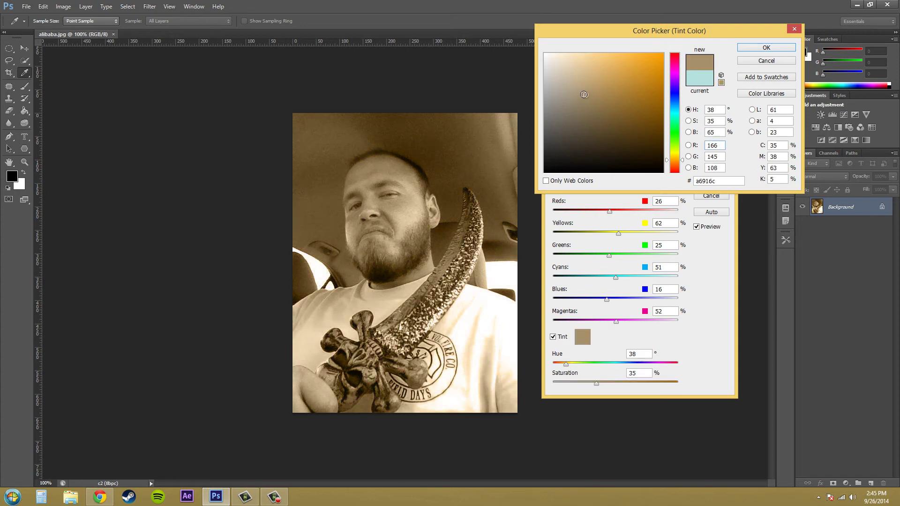
{"action": "left_click", "coordinate": [646, 63]}
{"action": "left_click", "coordinate": [598, 91]}
{"action": "left_click", "coordinate": [583, 105]}
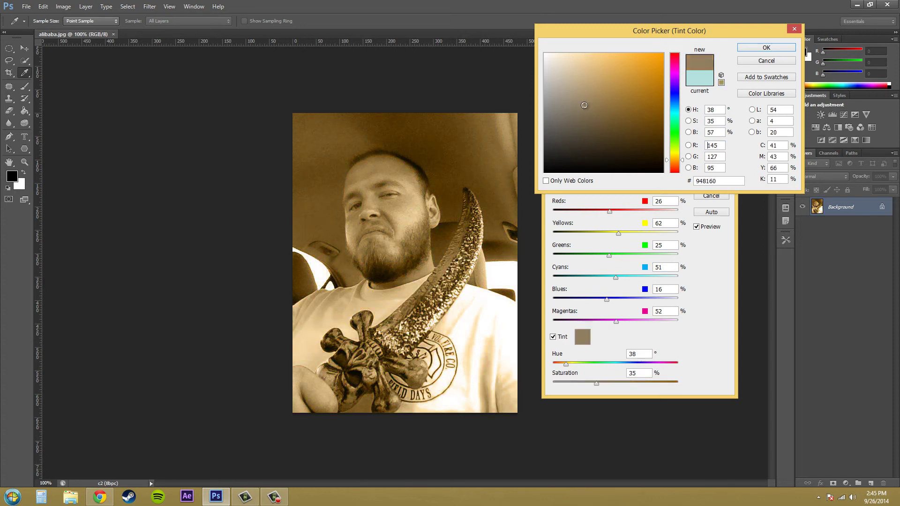
Confirm the greyish-brown tint colour and lower the tint Saturation slightly
{"action": "left_click", "coordinate": [768, 50]}
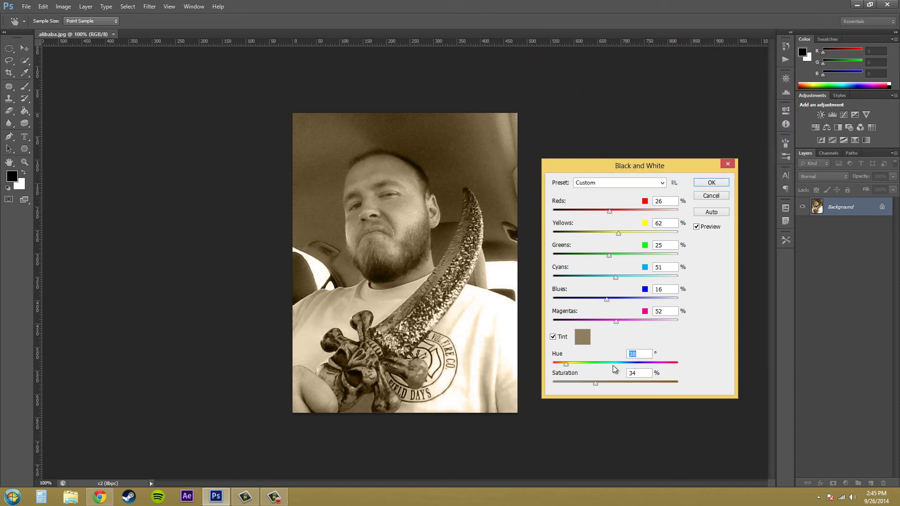
{"action": "mouse_move", "coordinate": [599, 384]}
{"action": "left_mouse_down"}
{"action": "mouse_move", "coordinate": [532, 386]}
{"action": "mouse_move", "coordinate": [695, 382]}
{"action": "mouse_move", "coordinate": [601, 381]}
{"action": "left_mouse_up"}
{"action": "left_click", "coordinate": [717, 196]}
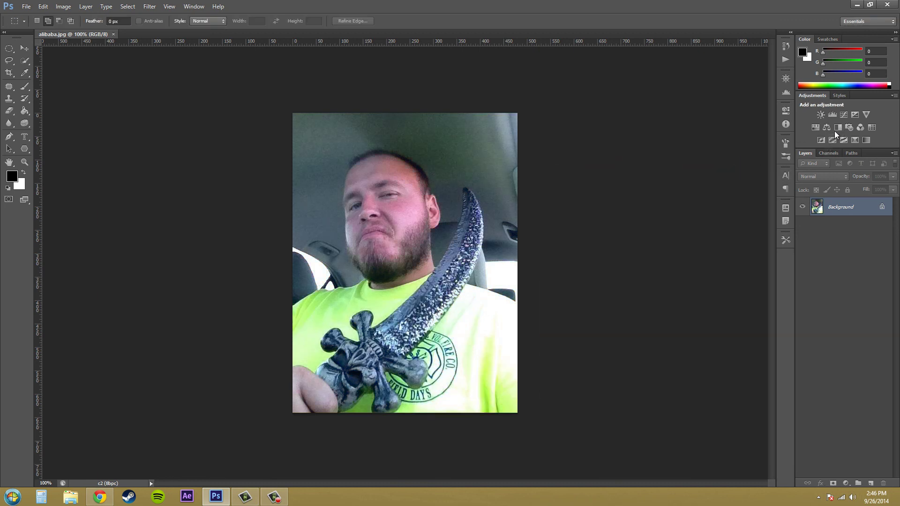
{"action": "left_click", "coordinate": [837, 128]}
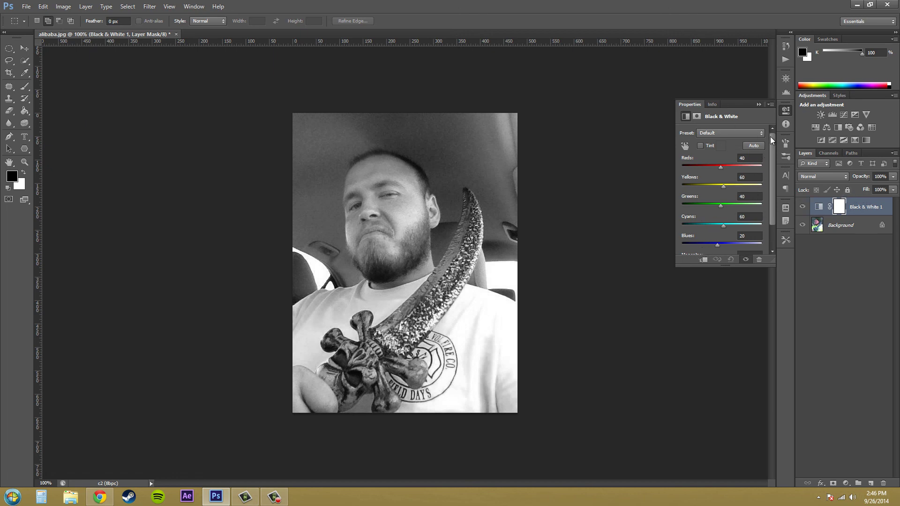
{"action": "mouse_move", "coordinate": [772, 139]}
{"action": "left_mouse_down"}
{"action": "mouse_move", "coordinate": [777, 173]}
{"action": "mouse_move", "coordinate": [773, 127]}
{"action": "left_mouse_up"}
{"action": "left_click", "coordinate": [701, 146]}
{"action": "left_click", "coordinate": [758, 104]}
{"action": "left_click", "coordinate": [871, 258]}
{"action": "left_click", "coordinate": [851, 214]}
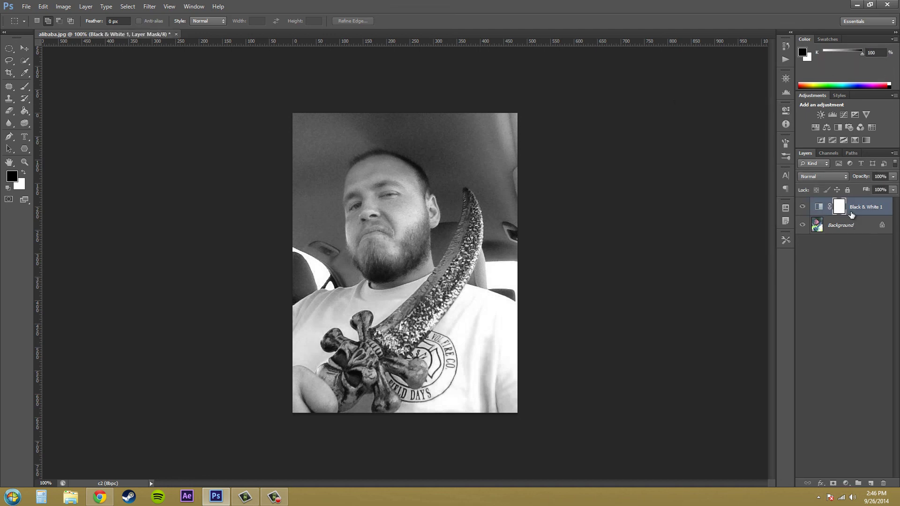
{"action": "key", "text": "Delete"}
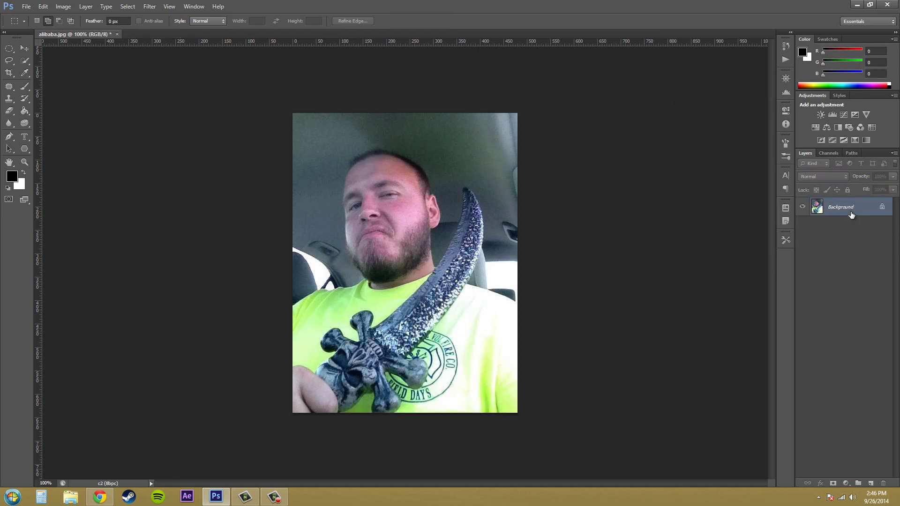